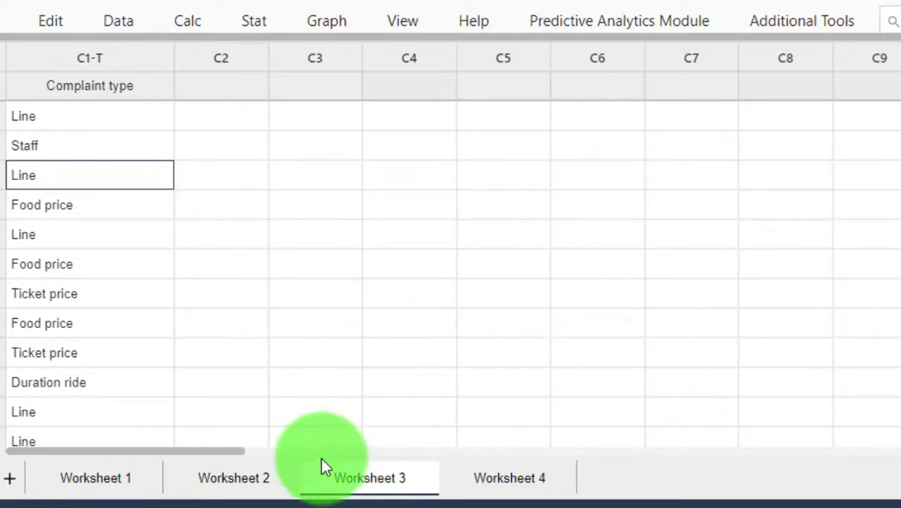
Inspect the Line, Staff, Food price and Ticket price complaint entries in the worksheet.
left_click(121, 117)
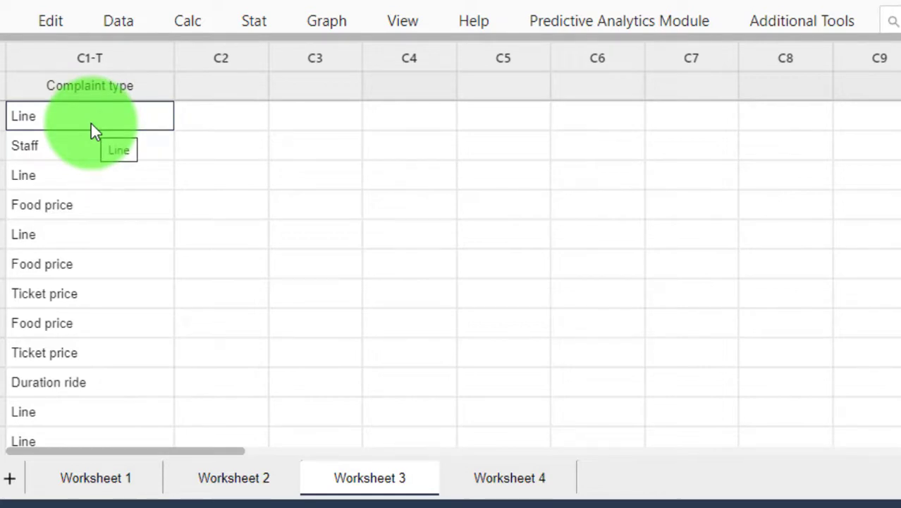
left_click(41, 143)
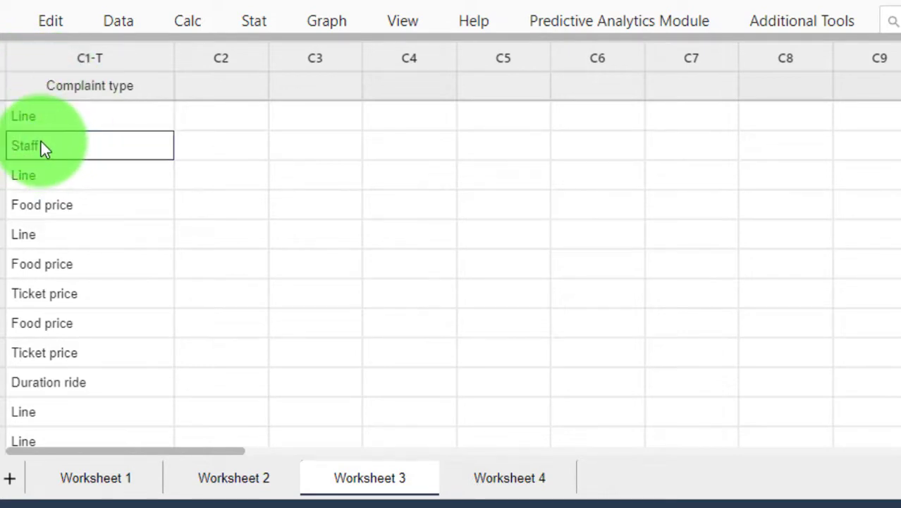
left_click(68, 206)
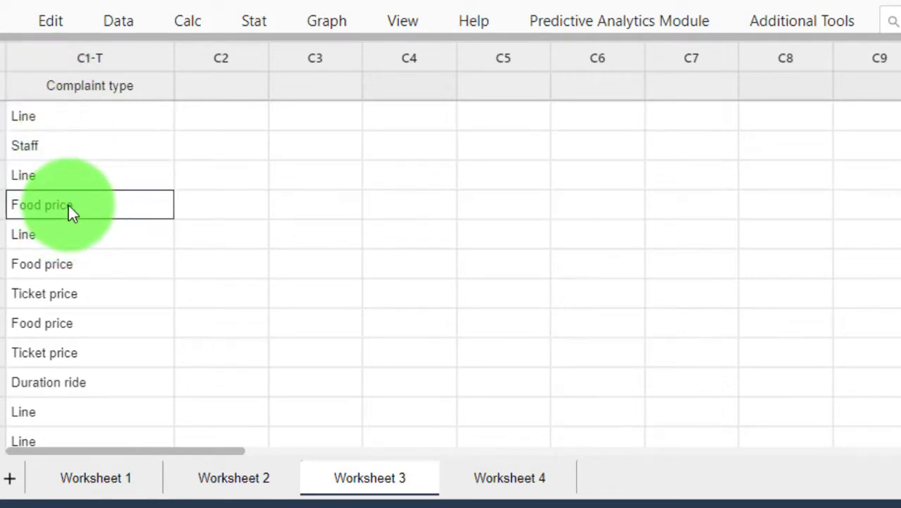
left_click(89, 292)
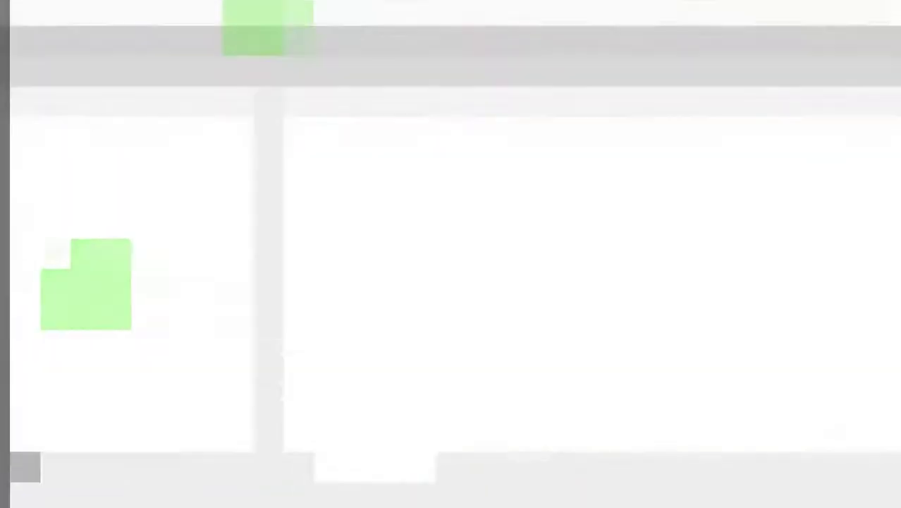
Create an uncombined Pareto chart with Complaint type as the defect data.
left_click(256, 24)
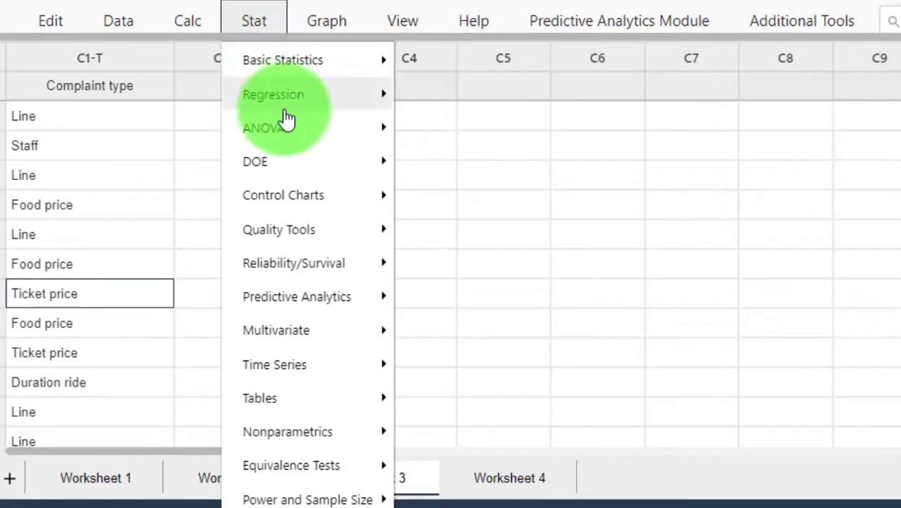
left_click(316, 224)
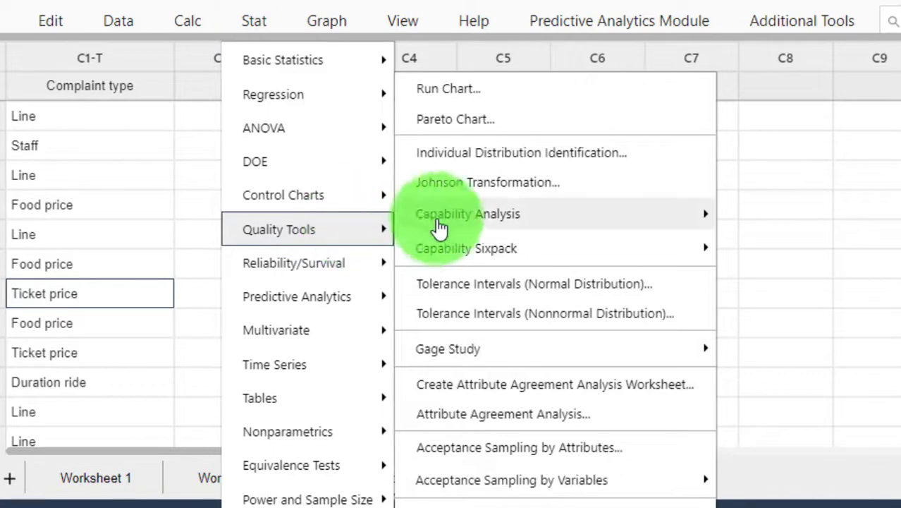
left_click(497, 126)
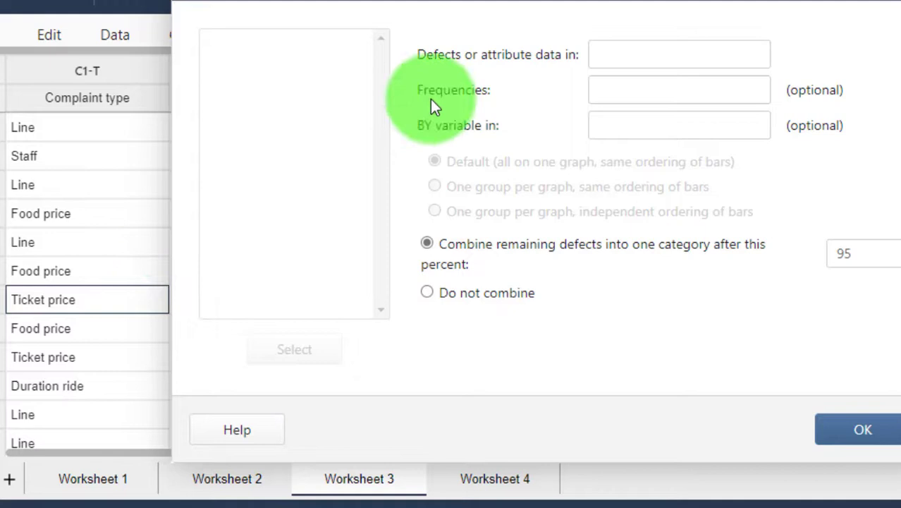
left_click(610, 56)
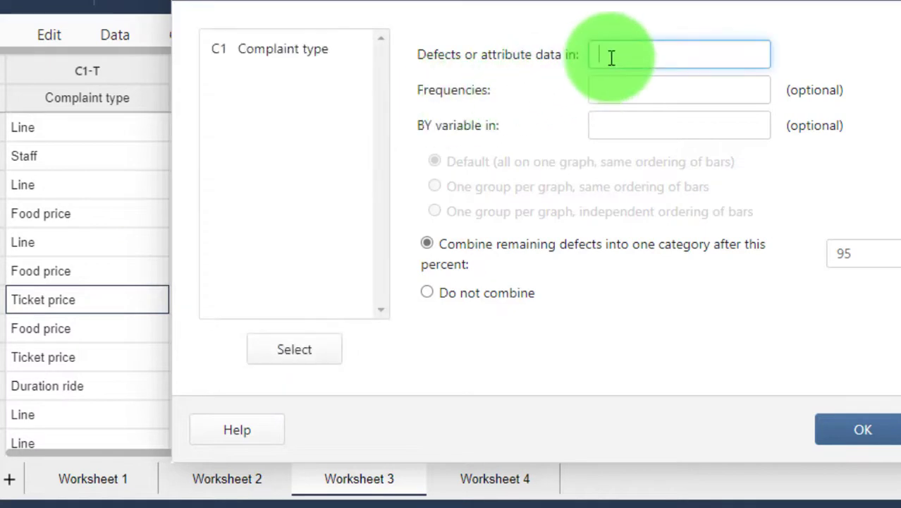
double_click(311, 55)
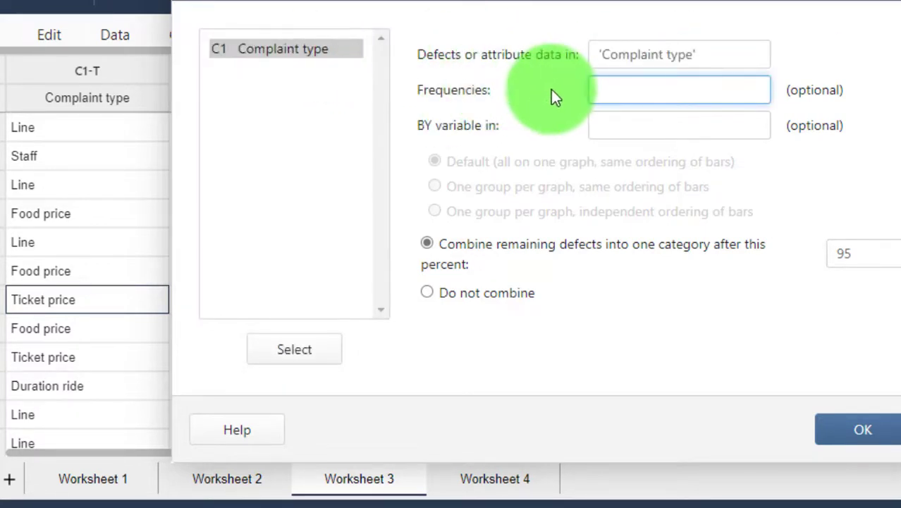
left_click(620, 121)
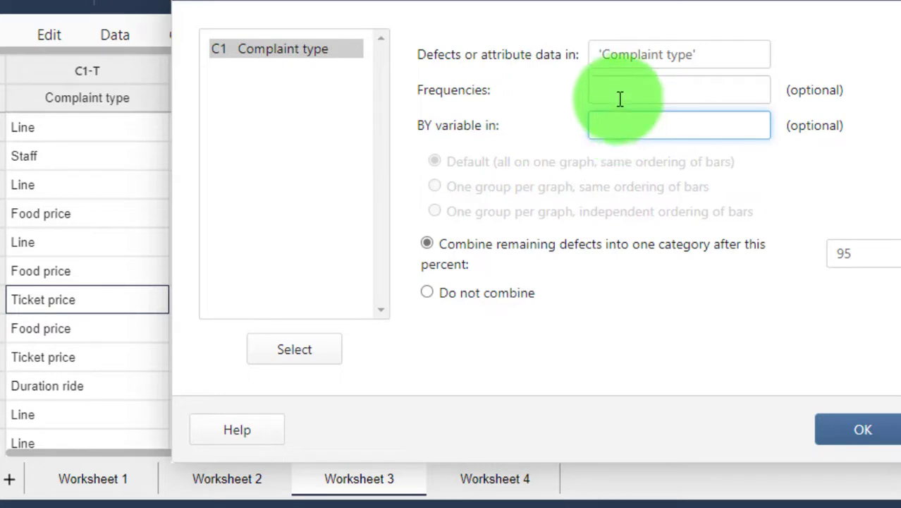
left_click(620, 93)
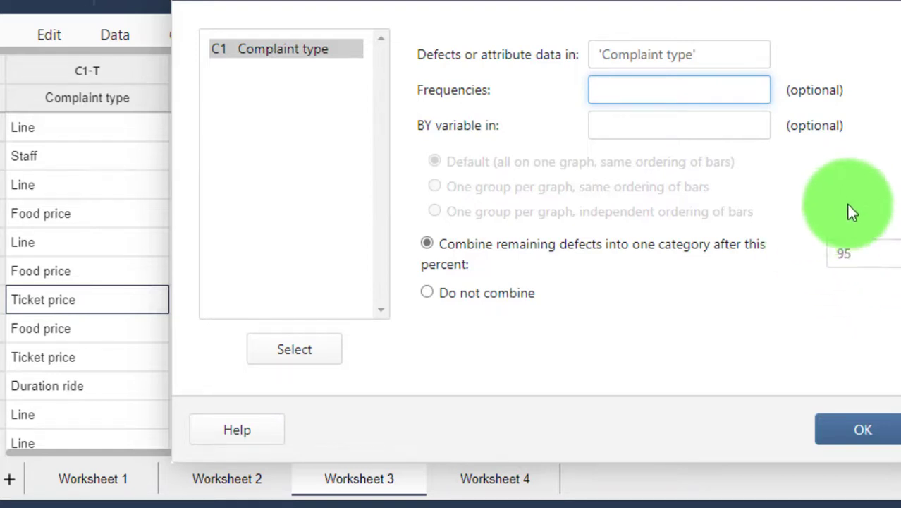
left_click(426, 294)
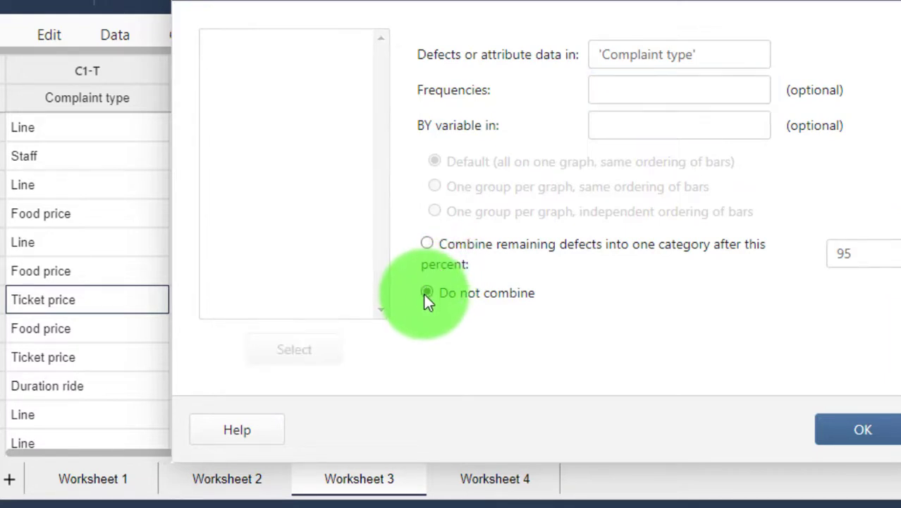
left_click(832, 435)
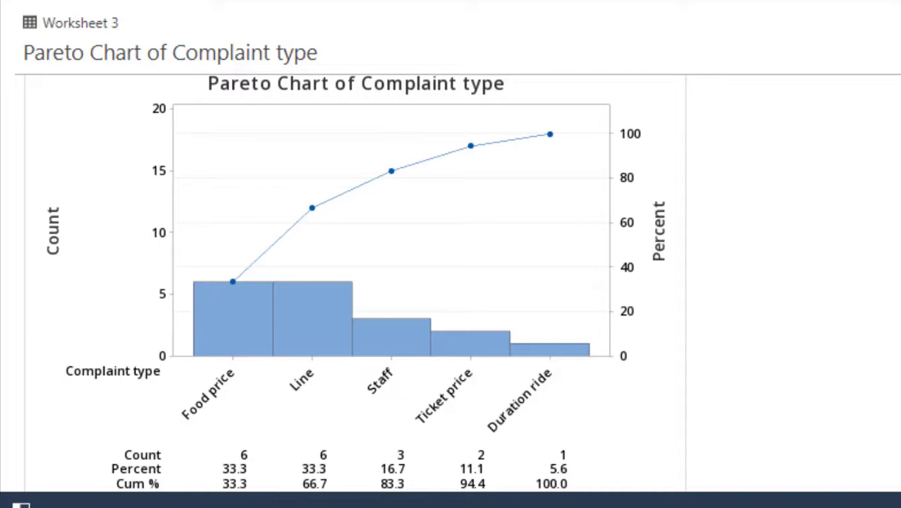
Read the bar values on the Complaint type Pareto chart.
mouse_move(204, 319)
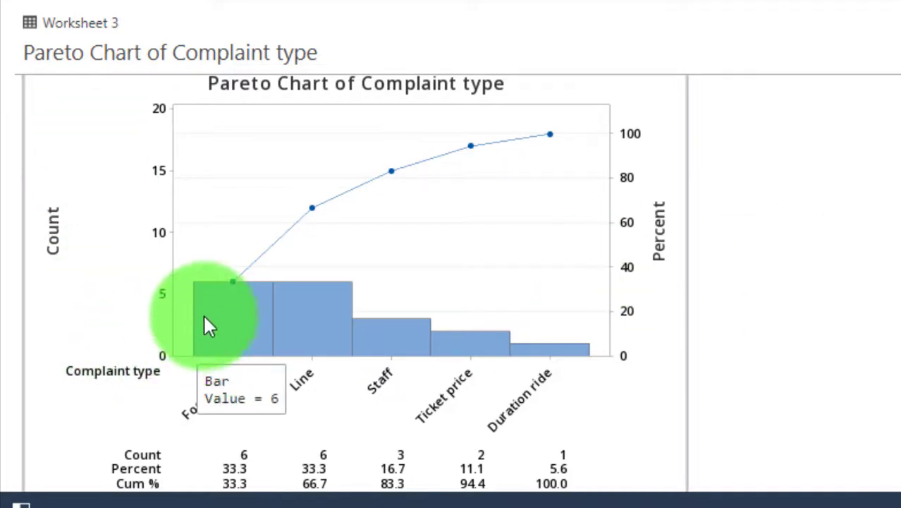
mouse_move(533, 357)
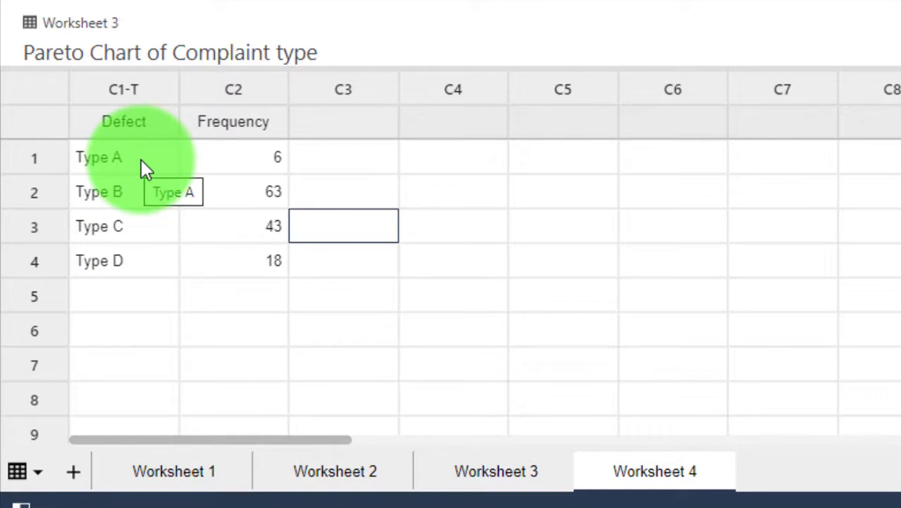
left_click(141, 161)
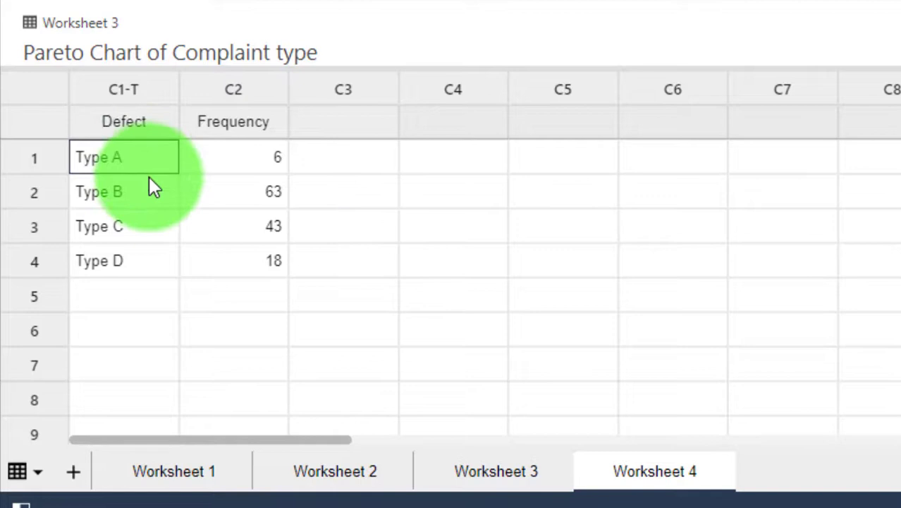
left_click(151, 188)
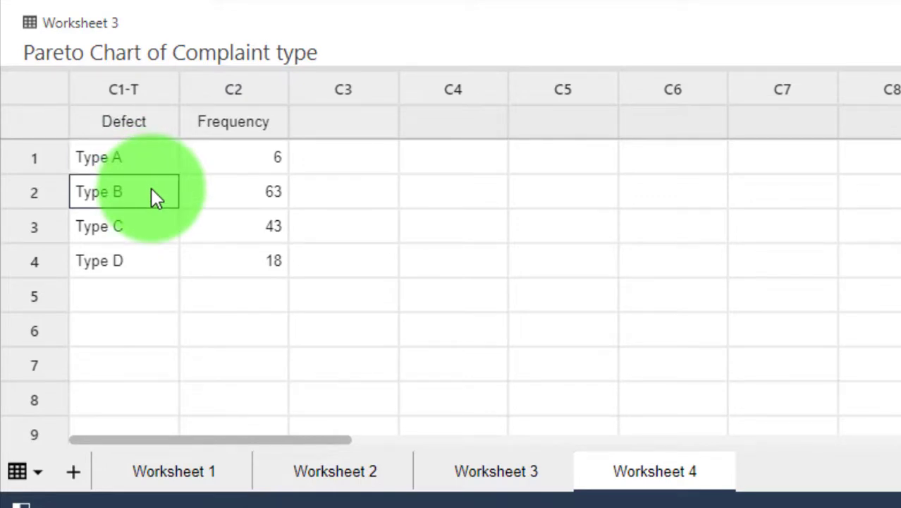
left_click(139, 225)
left_click(139, 268)
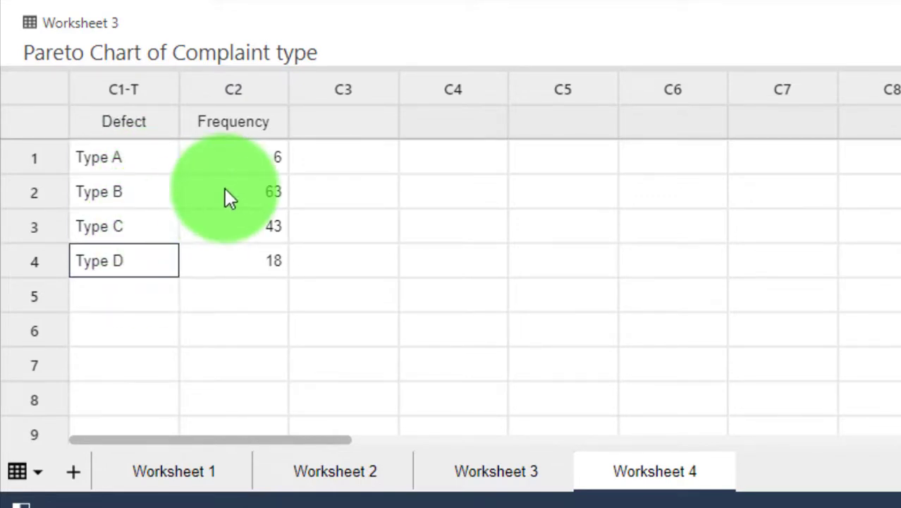
left_click(261, 152)
left_click(253, 190)
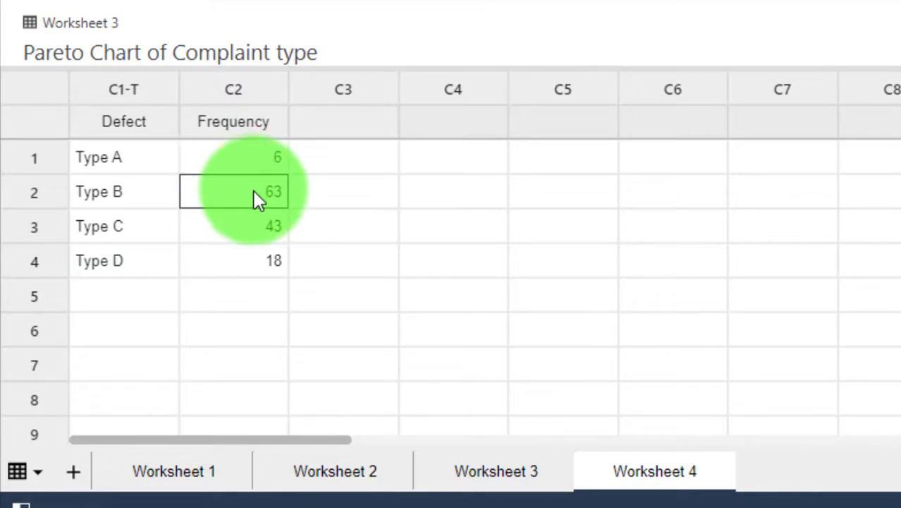
left_click(253, 215)
left_click(250, 258)
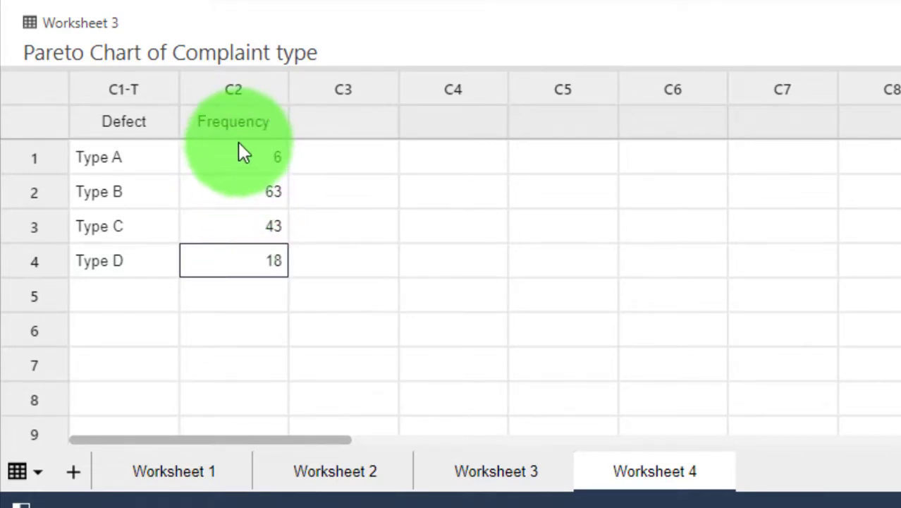
left_click(237, 163)
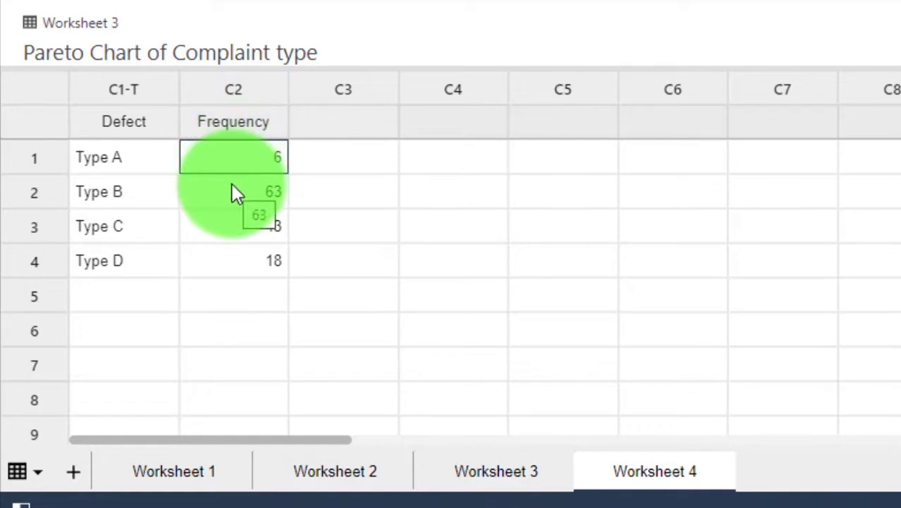
left_click(233, 189)
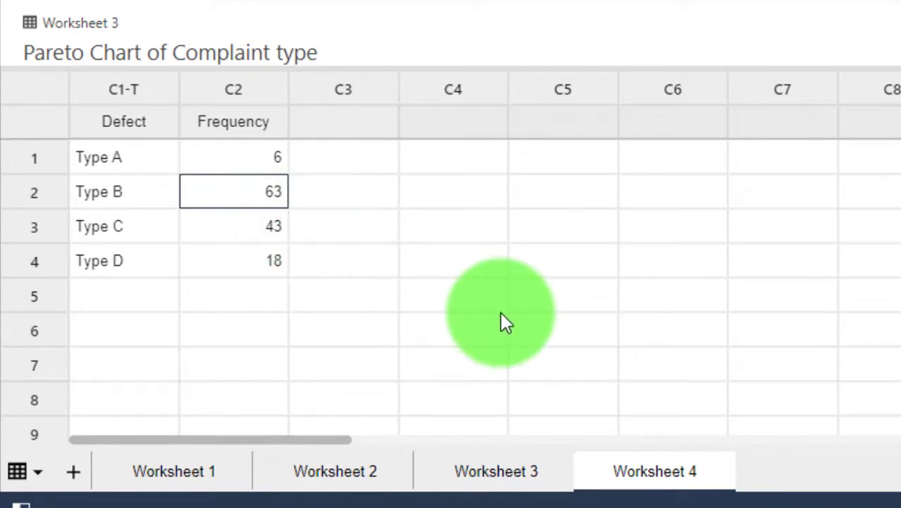
left_click(519, 465)
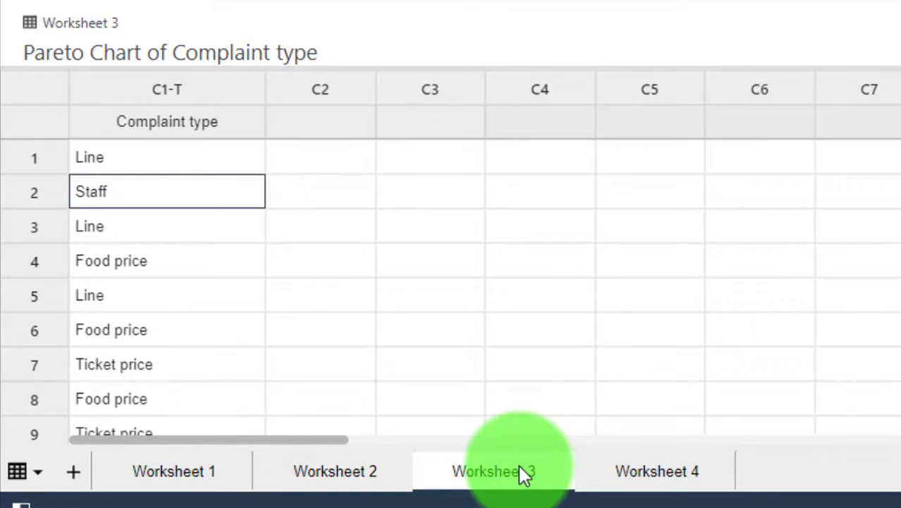
left_click(644, 467)
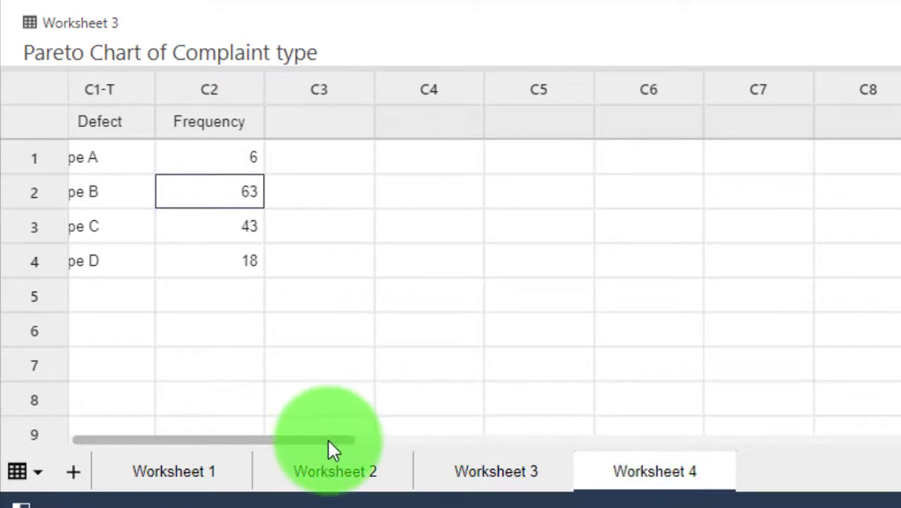
left_click_drag(328, 439, 233, 446)
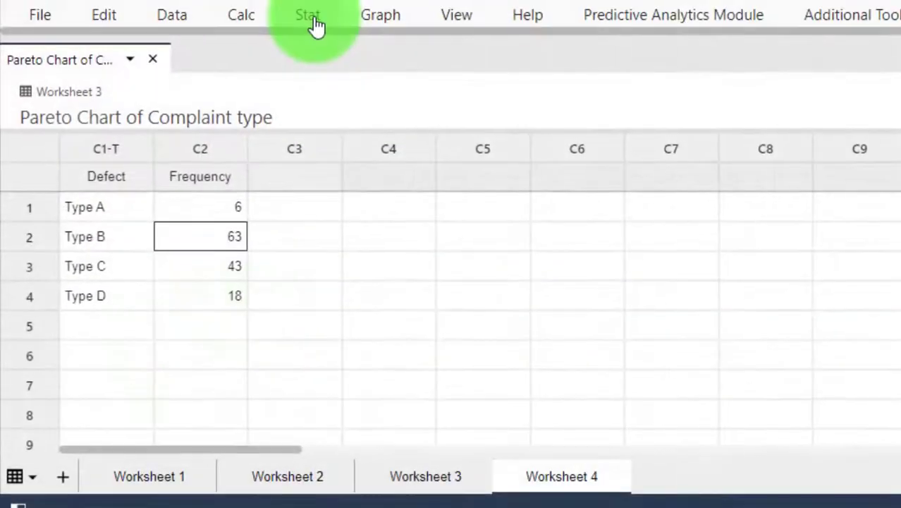
Set up a Pareto chart using Defect as the defect data and Frequency as the frequencies.
left_click(316, 24)
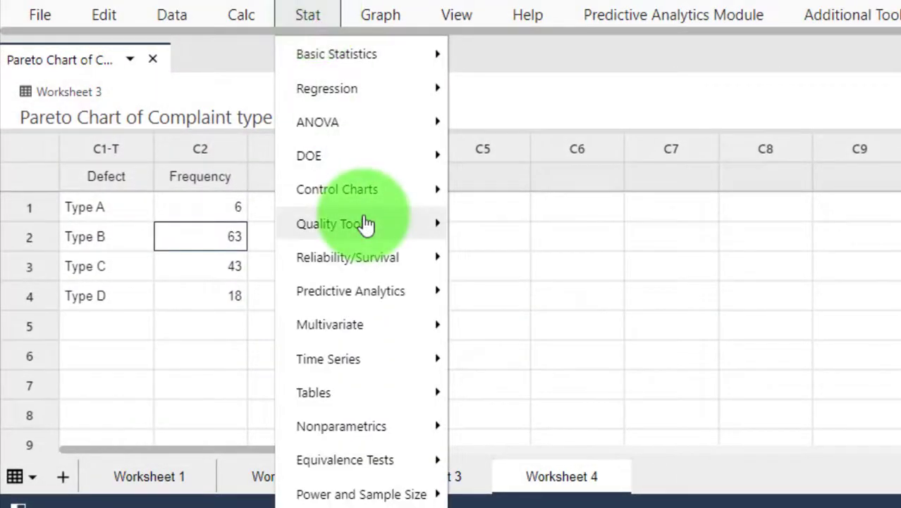
mouse_move(373, 224)
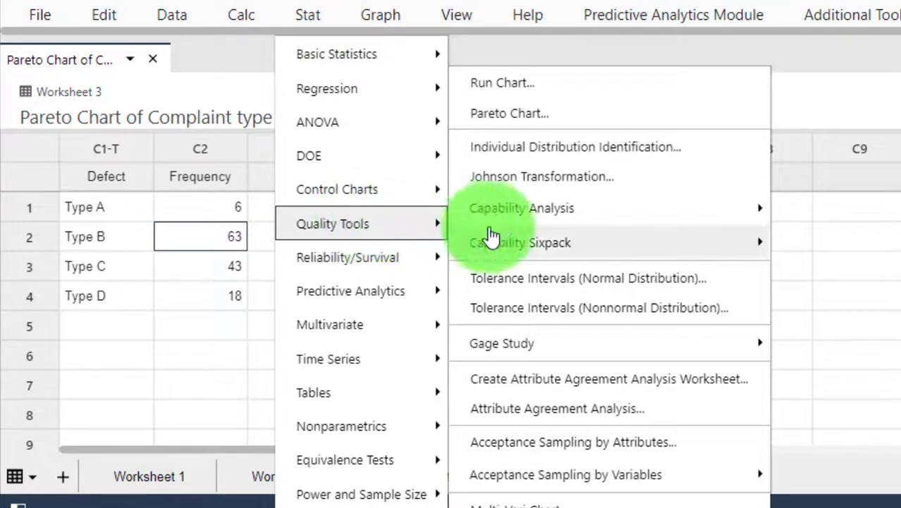
left_click(544, 117)
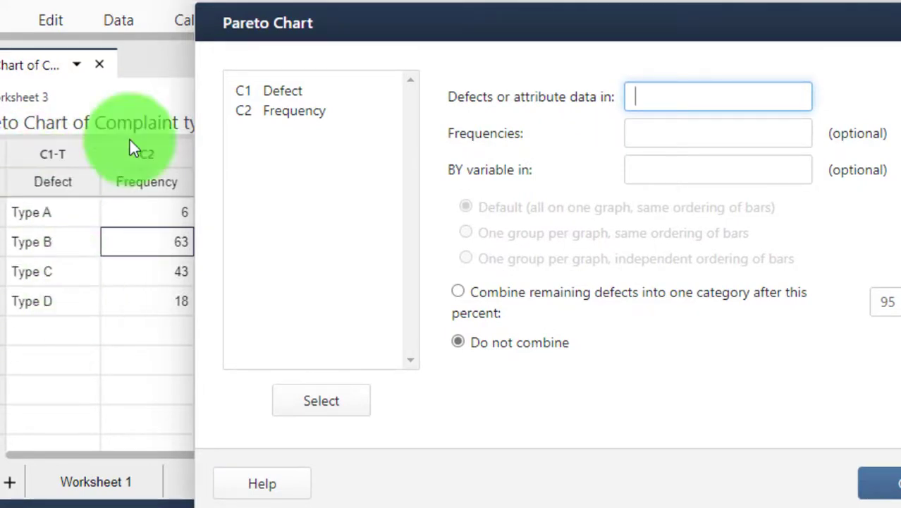
double_click(289, 88)
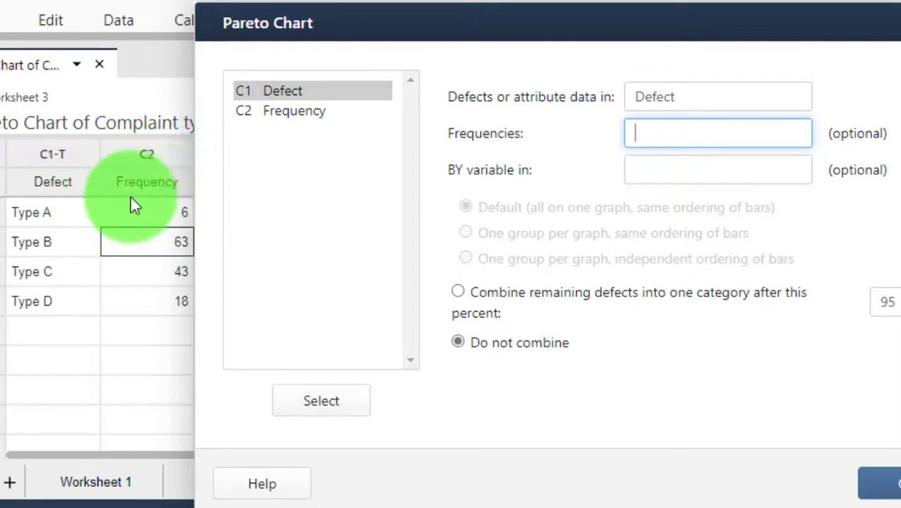
double_click(330, 110)
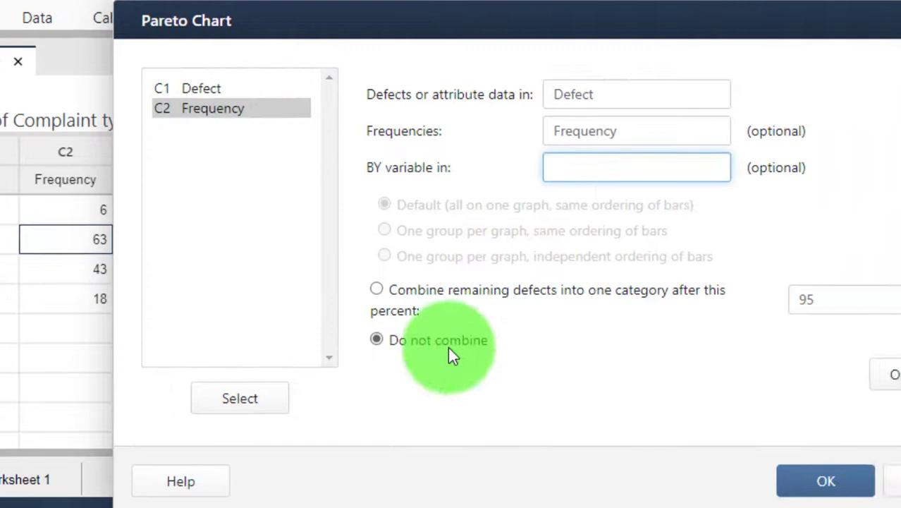